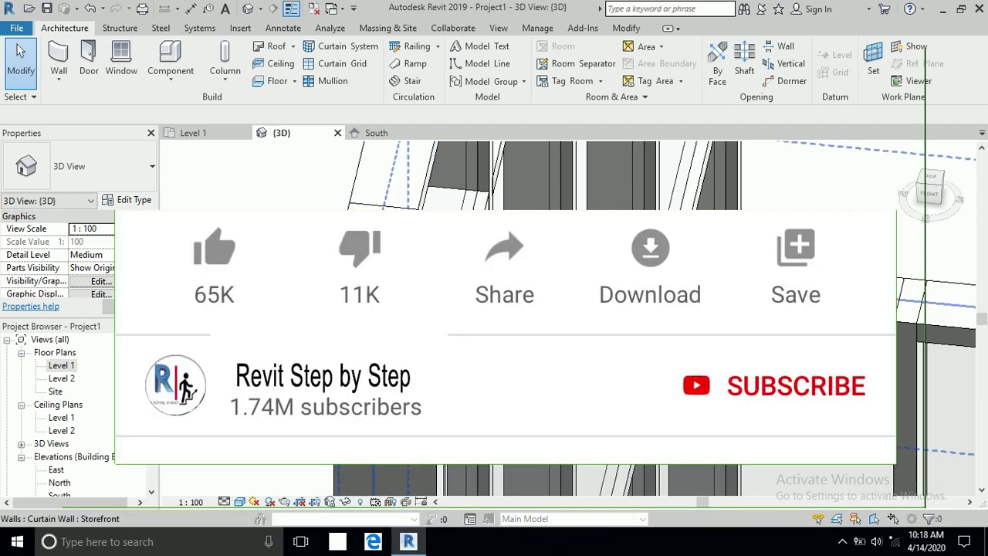
Step: Orbit and zoom the 3D view to inspect the corner mullion of the L-shaped storefront
{"action": "middle_click_drag", "start_coordinate": [479, 185], "coordinate": [445, 154], "text": "shift"}
{"action": "scroll", "coordinate": [393, 194], "scroll_direction": "down", "scroll_amount": 5}
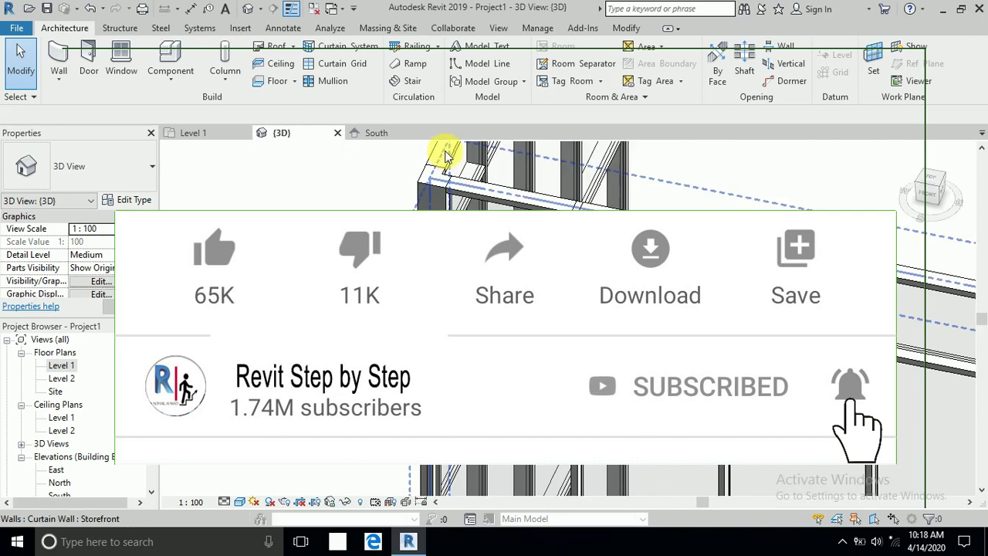
{"action": "scroll", "coordinate": [446, 155], "scroll_direction": "up", "scroll_amount": 3}
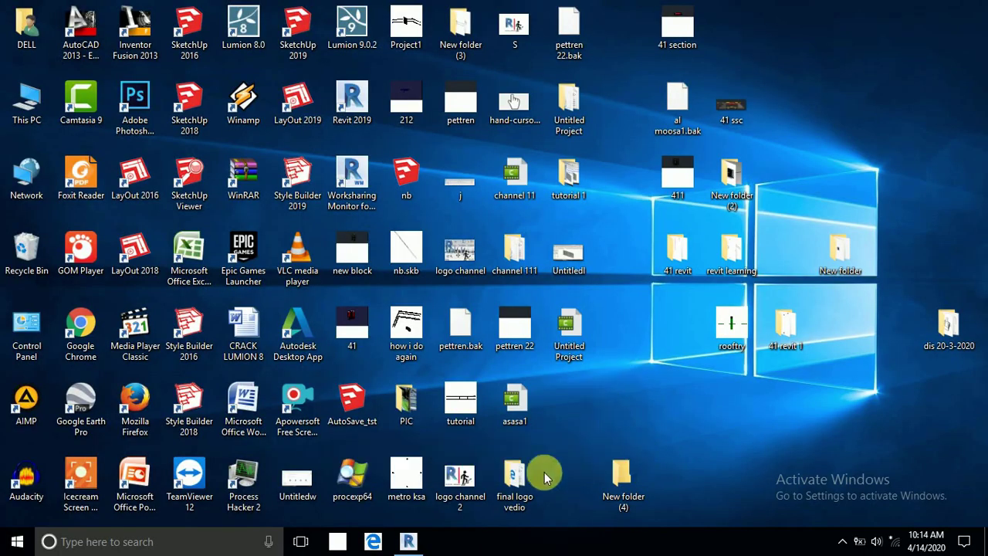
Step: Start a wall and choose the Curtain Wall: Storefront type
{"action": "left_click", "coordinate": [411, 542]}
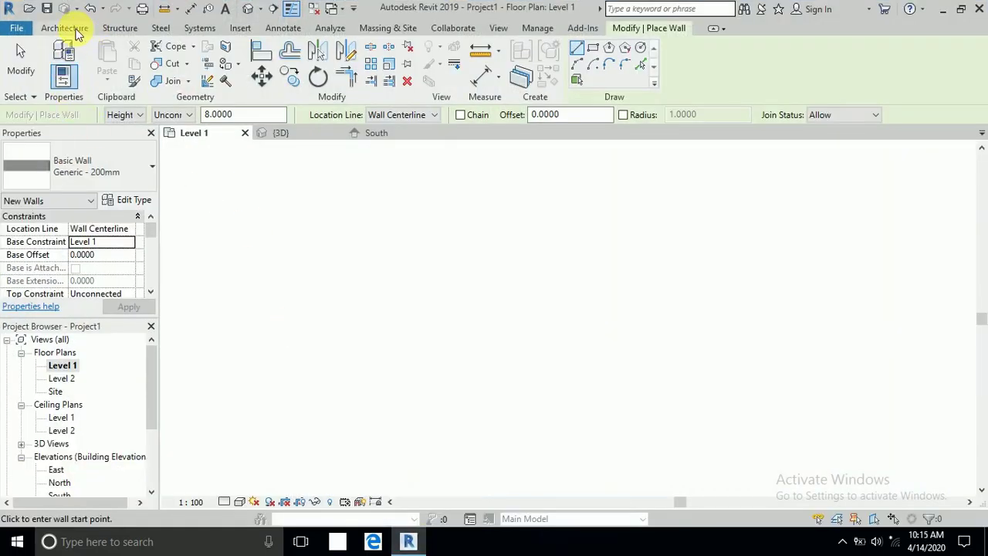
{"action": "left_click", "coordinate": [74, 29]}
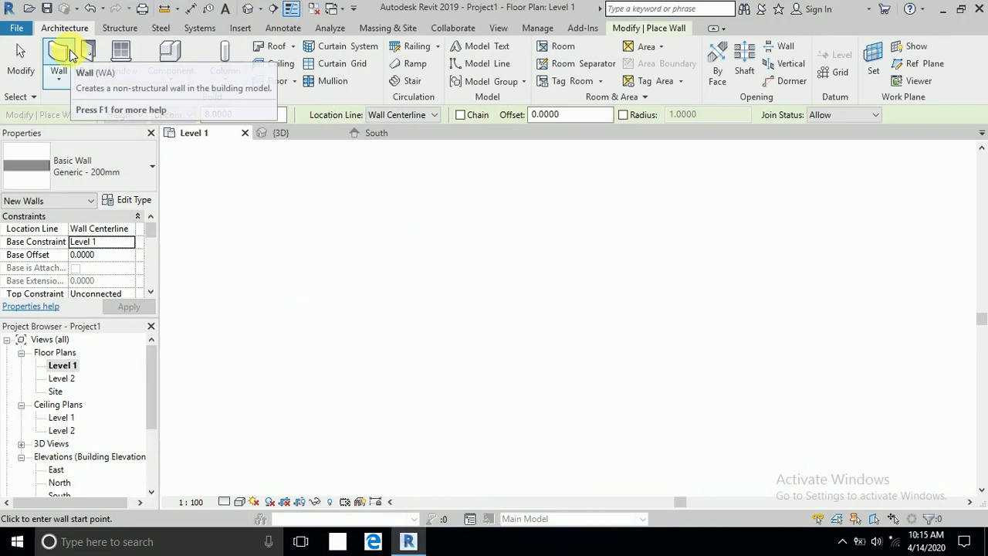
{"action": "left_click", "coordinate": [62, 54]}
{"action": "left_click", "coordinate": [150, 168]}
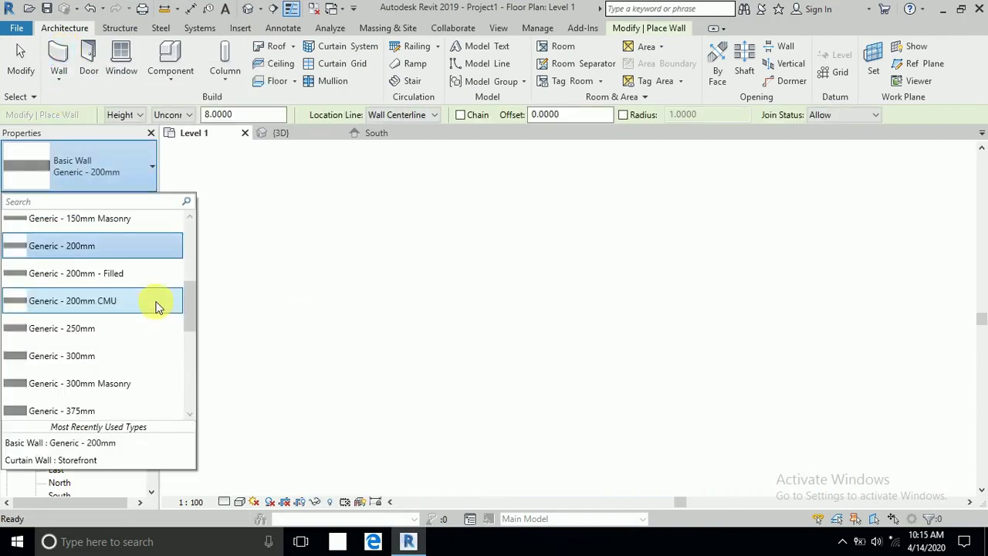
{"action": "left_click_drag", "start_coordinate": [187, 296], "coordinate": [195, 396]}
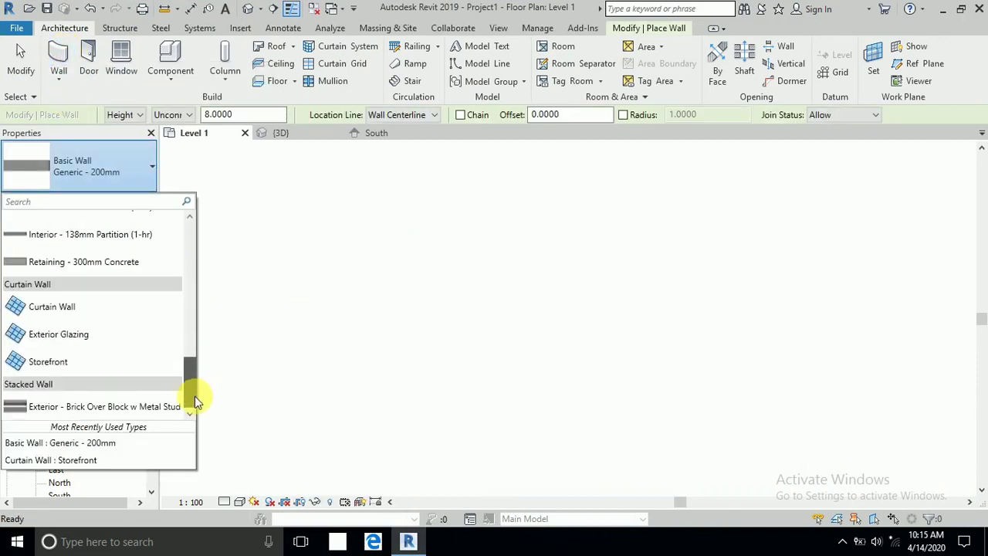
{"action": "left_click", "coordinate": [93, 362]}
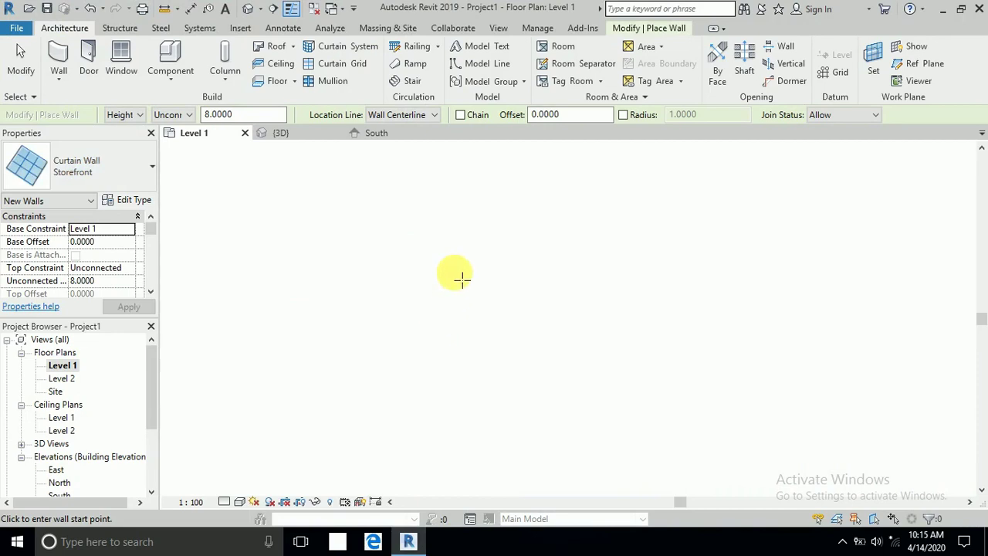
Step: Draw a 4.8000 vertical wall and a 4.7000 horizontal wall meeting in an L
{"action": "left_click", "coordinate": [448, 225]}
{"action": "left_click", "coordinate": [460, 370]}
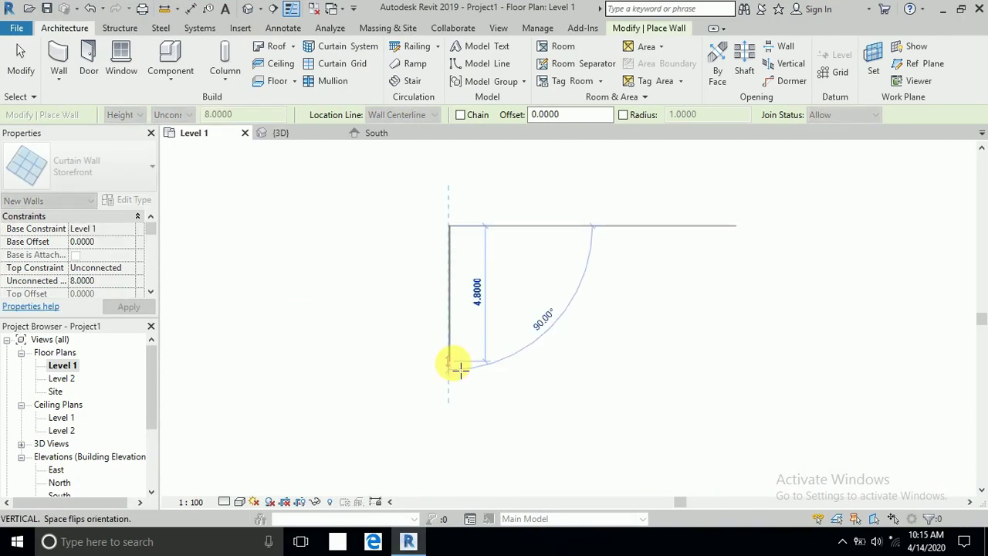
{"action": "left_click", "coordinate": [448, 360]}
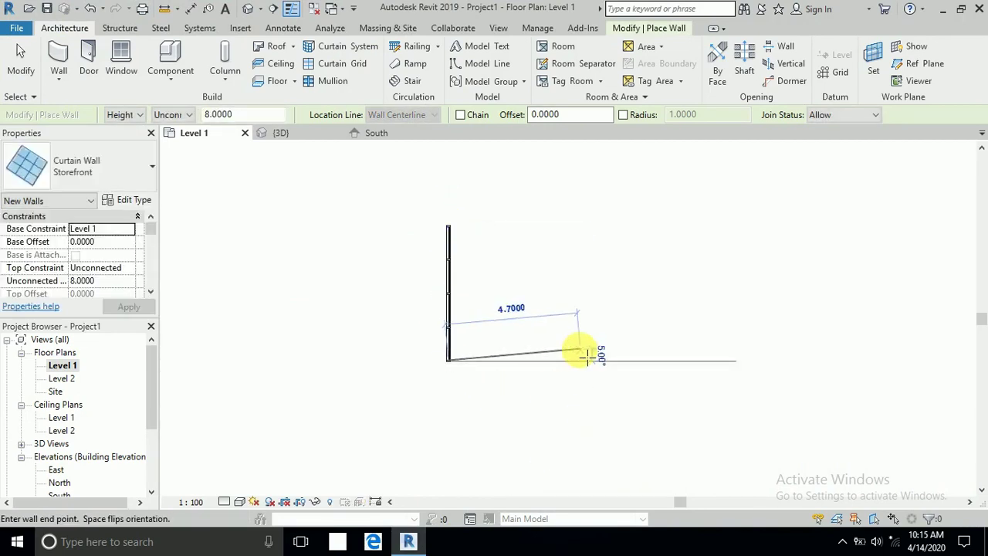
{"action": "left_click", "coordinate": [586, 365]}
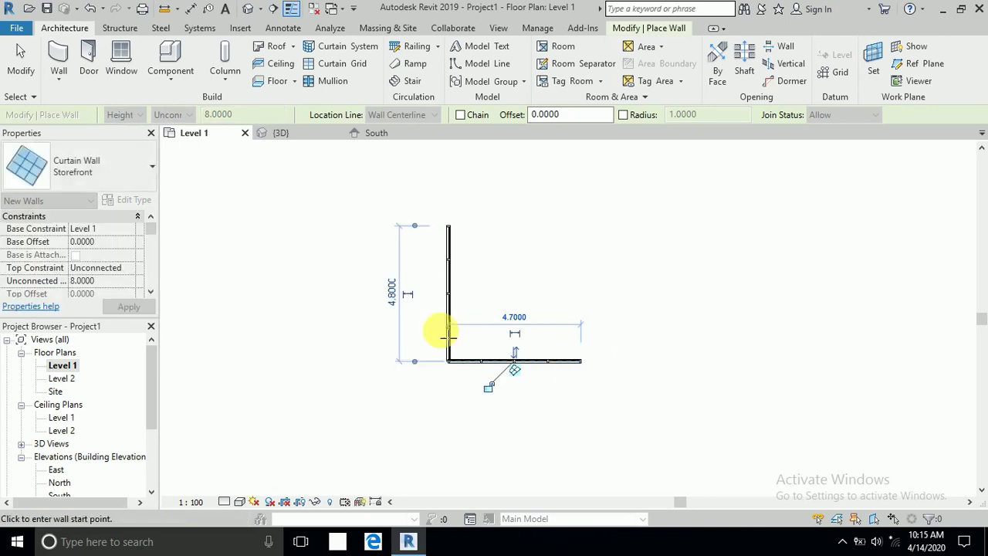
{"action": "left_click", "coordinate": [19, 60]}
Step: Open the Default 3D View of the two storefront walls
{"action": "scroll", "coordinate": [466, 368], "scroll_direction": "up", "scroll_amount": 5}
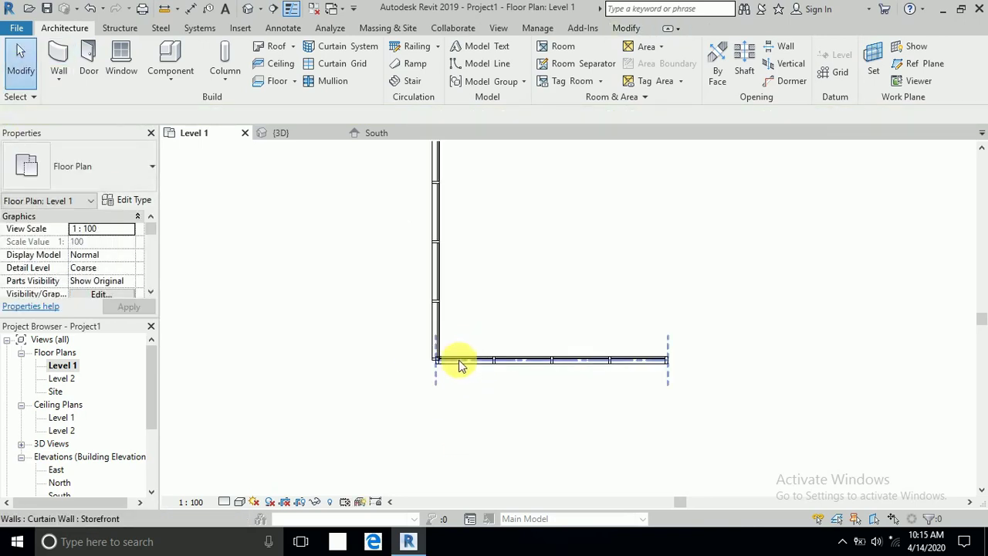
{"action": "scroll", "coordinate": [432, 360], "scroll_direction": "up", "scroll_amount": 2}
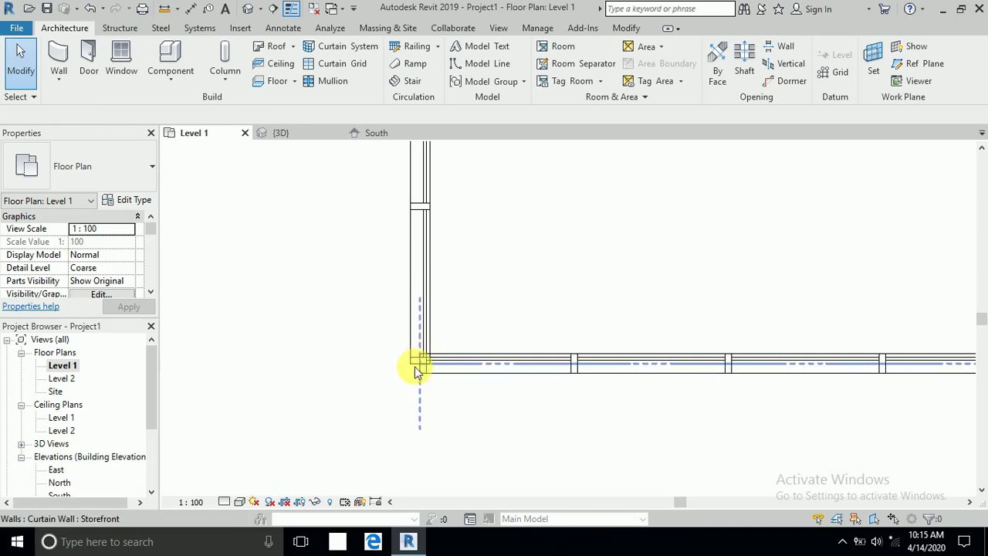
{"action": "left_click", "coordinate": [247, 9]}
Step: Zoom to the corner and select its mullion, revealing a Rectangular Mullion 50mm x 150mm
{"action": "scroll", "coordinate": [510, 264], "scroll_direction": "up", "scroll_amount": 5}
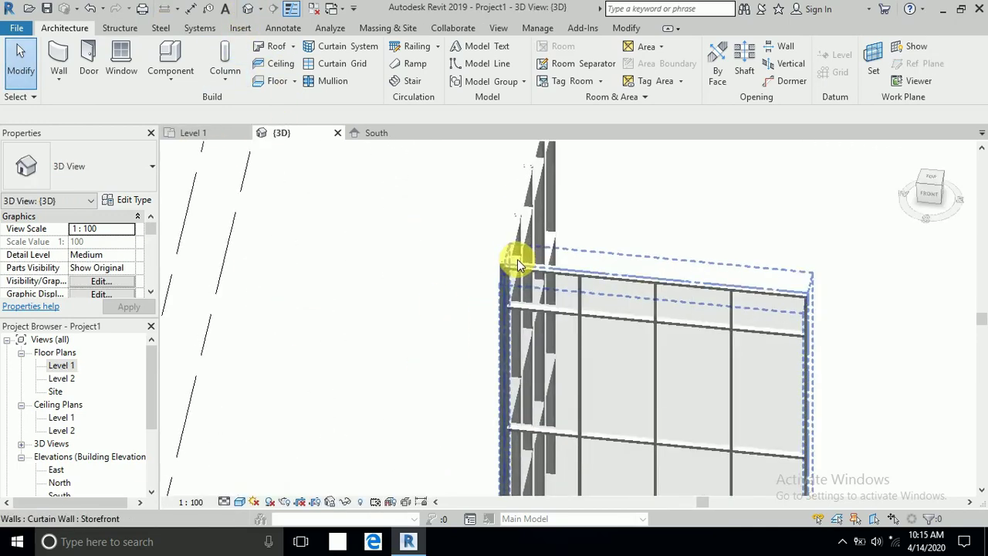
{"action": "scroll", "coordinate": [516, 259], "scroll_direction": "up", "scroll_amount": 6}
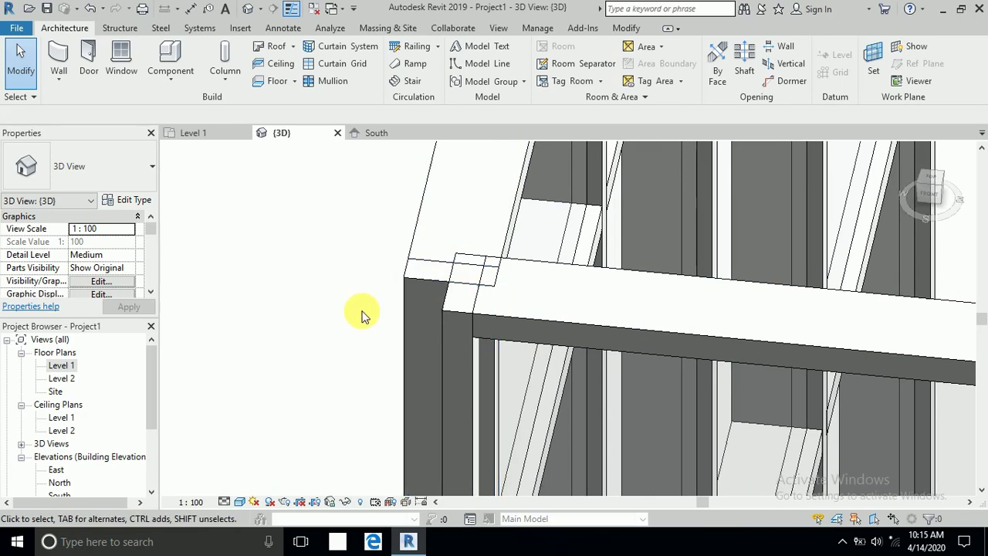
{"action": "scroll", "coordinate": [346, 280], "scroll_direction": "up", "scroll_amount": 2}
{"action": "scroll", "coordinate": [327, 286], "scroll_direction": "down", "scroll_amount": 2}
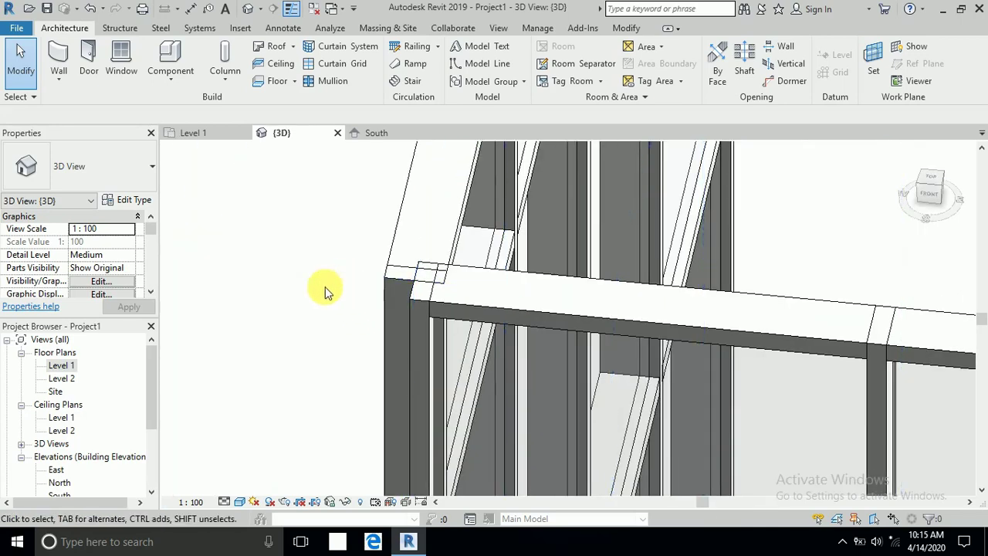
{"action": "left_click", "coordinate": [385, 305]}
{"action": "left_click", "coordinate": [187, 213]}
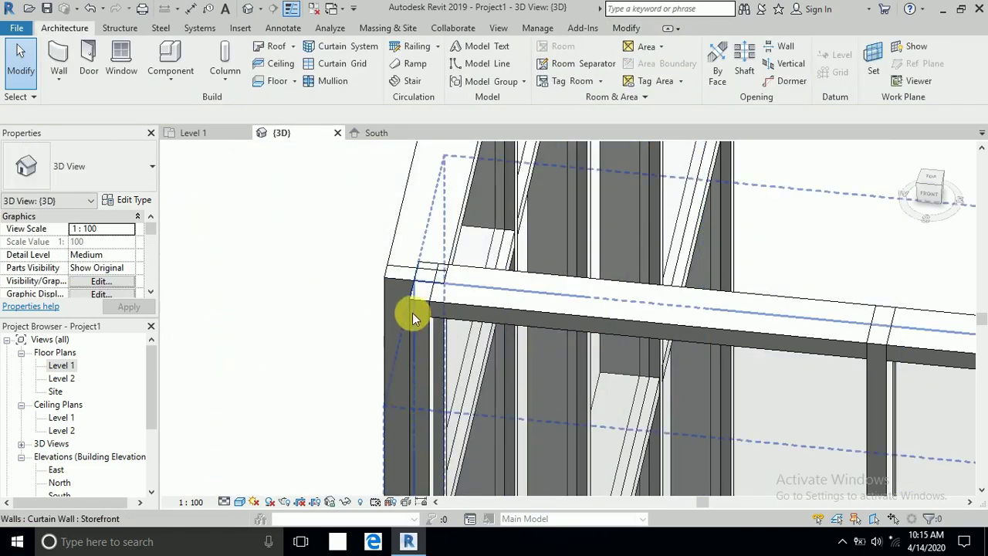
{"action": "left_click", "coordinate": [401, 286]}
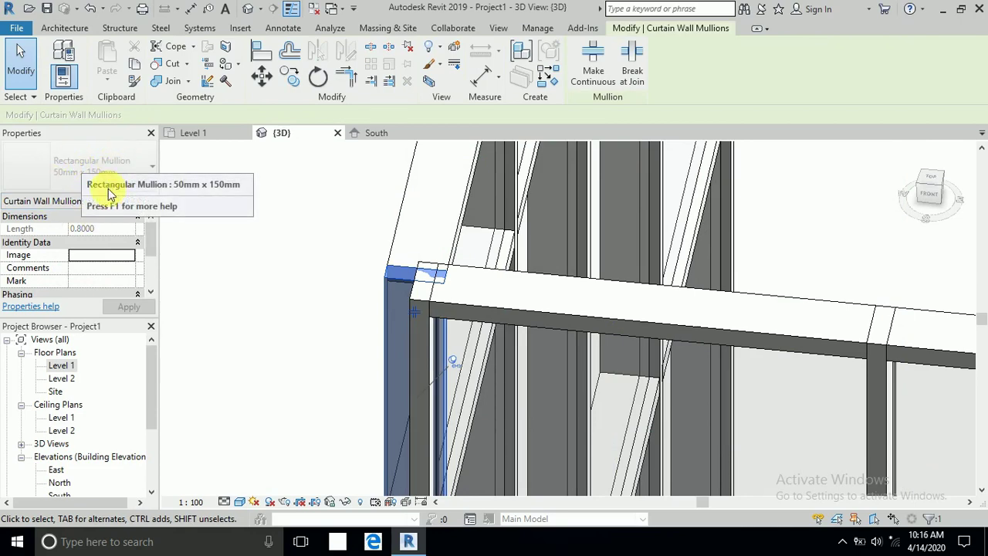
Step: Zoom in close on the corner and reselect the Rectangular Mullion 50mm x 150mm at the joint
{"action": "left_click", "coordinate": [311, 223]}
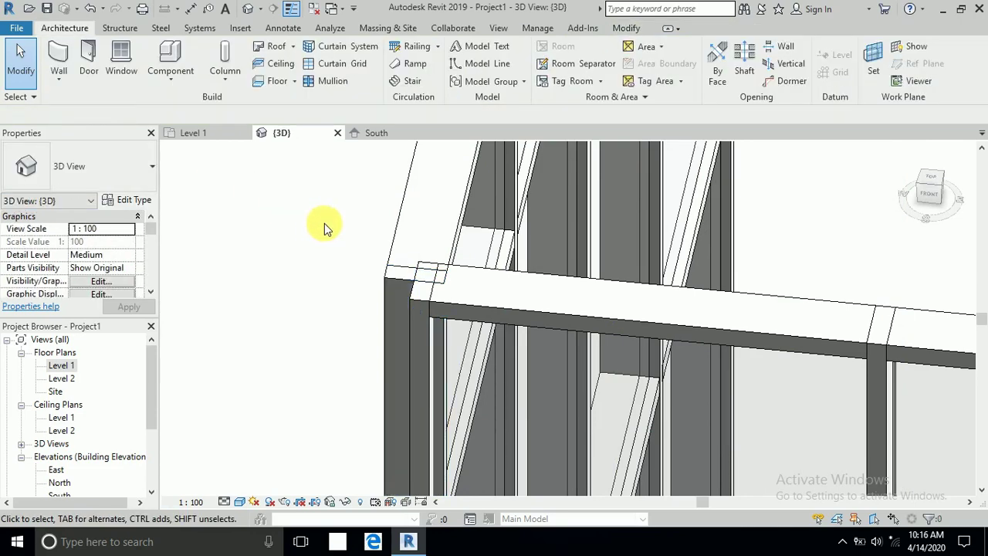
{"action": "scroll", "coordinate": [386, 214], "scroll_direction": "down", "scroll_amount": 2}
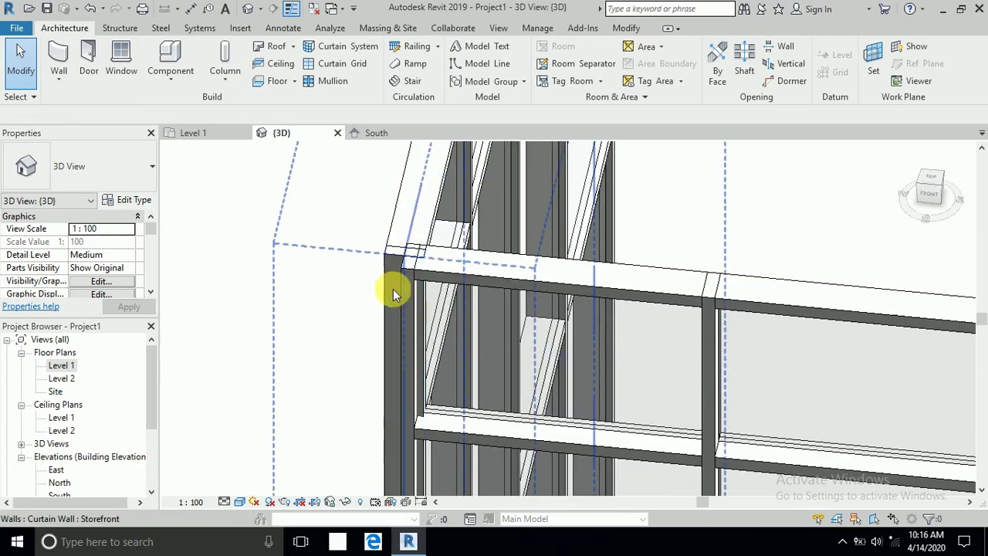
{"action": "left_click", "coordinate": [399, 257]}
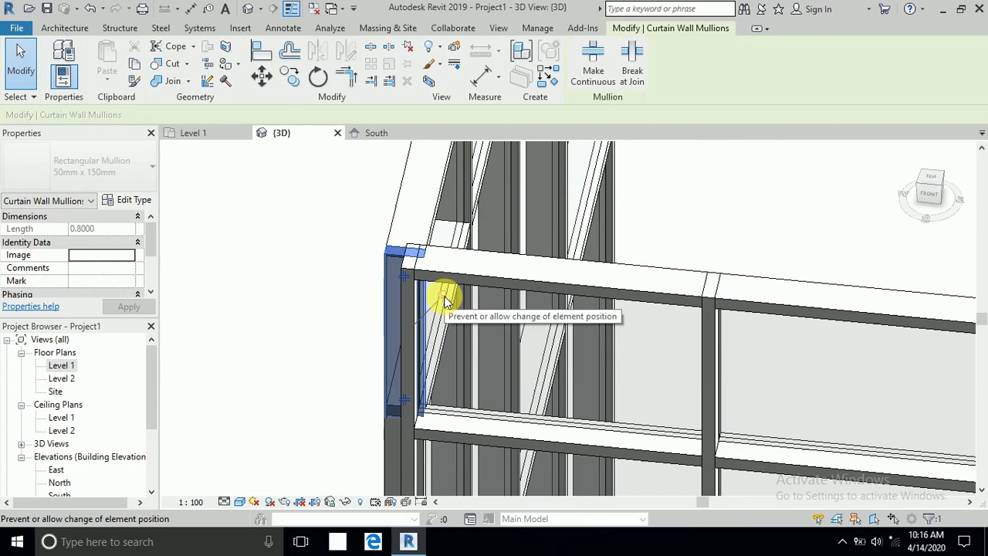
{"action": "left_click", "coordinate": [308, 277]}
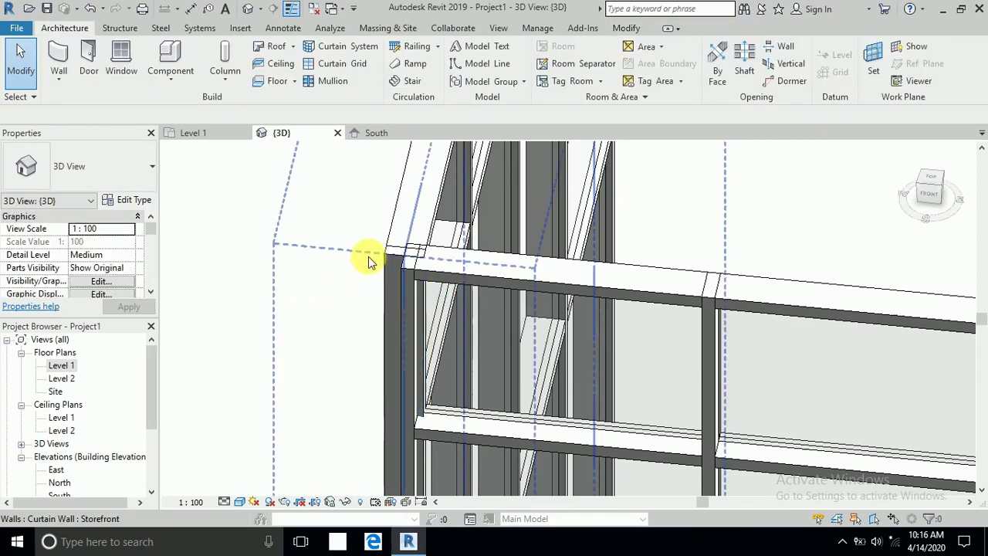
{"action": "left_click", "coordinate": [391, 257]}
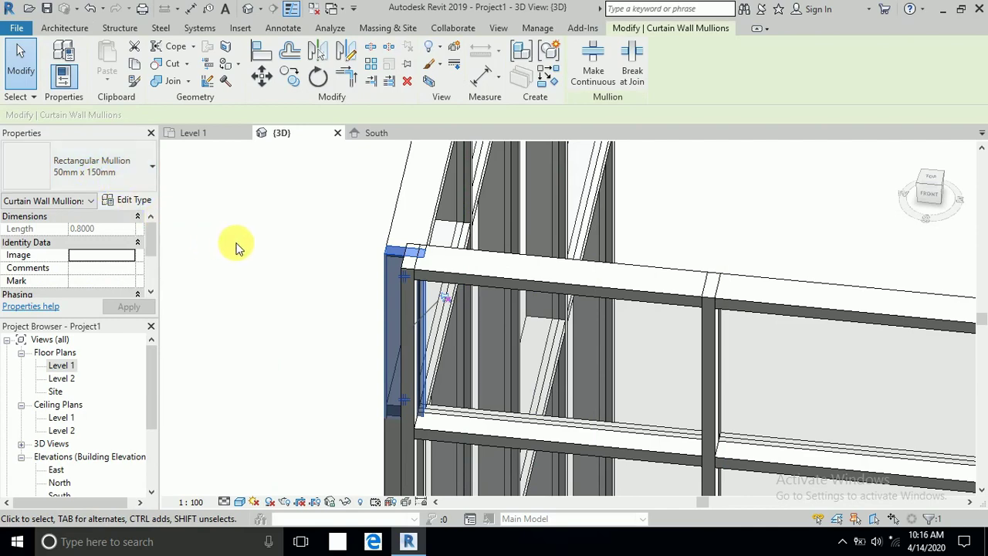
{"action": "left_click", "coordinate": [324, 265]}
{"action": "scroll", "coordinate": [399, 259], "scroll_direction": "up", "scroll_amount": 2}
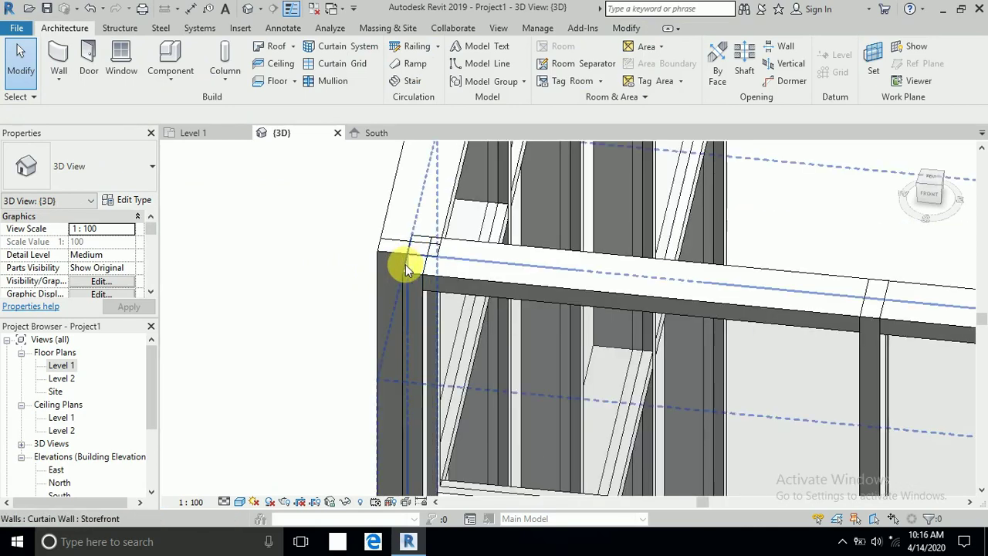
{"action": "left_click", "coordinate": [409, 273]}
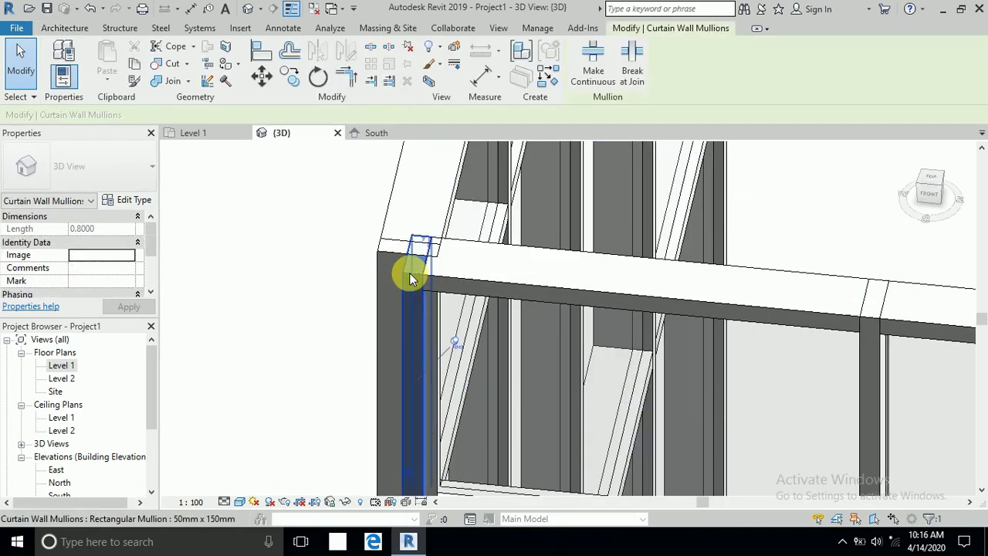
{"action": "left_click", "coordinate": [230, 316]}
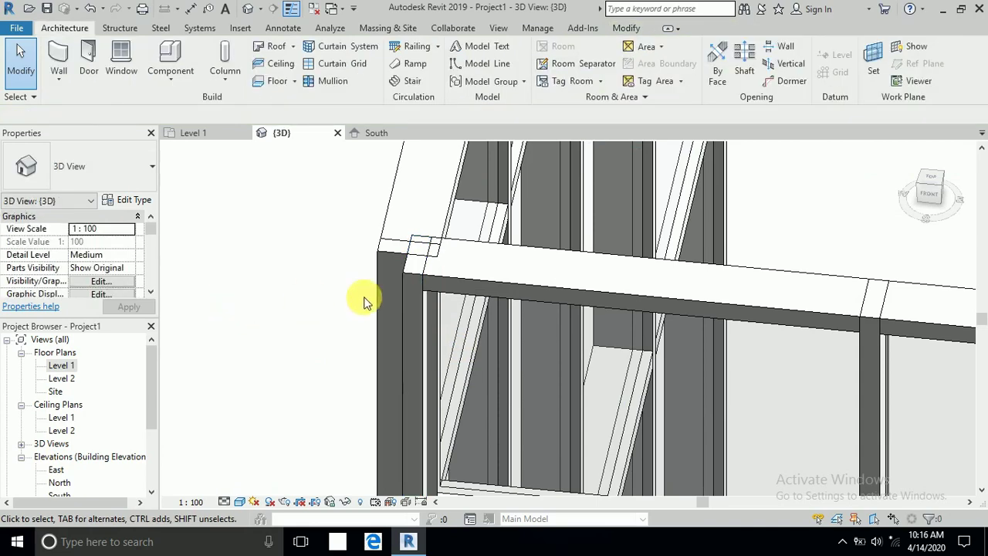
{"action": "left_click", "coordinate": [413, 276]}
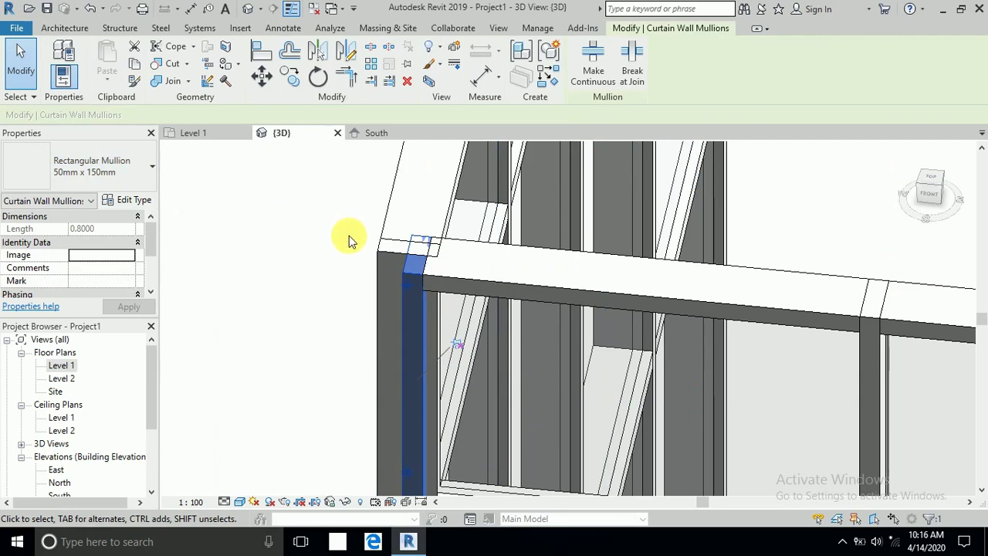
Step: Add the second corner mullion to the selection and browse the mullion types list
{"action": "left_click", "coordinate": [389, 250]}
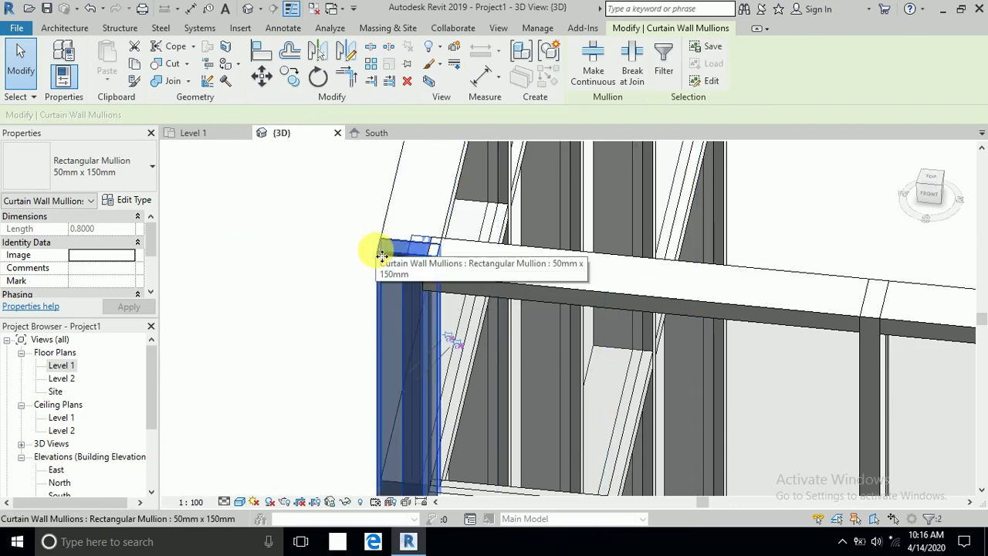
{"action": "left_click", "coordinate": [127, 180]}
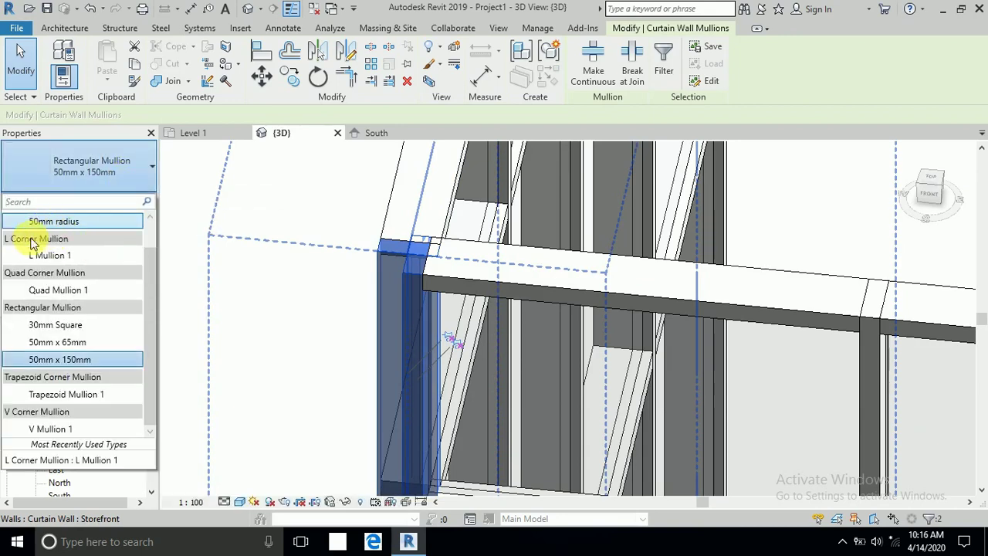
{"action": "scroll", "coordinate": [38, 243], "scroll_direction": "up", "scroll_amount": 1}
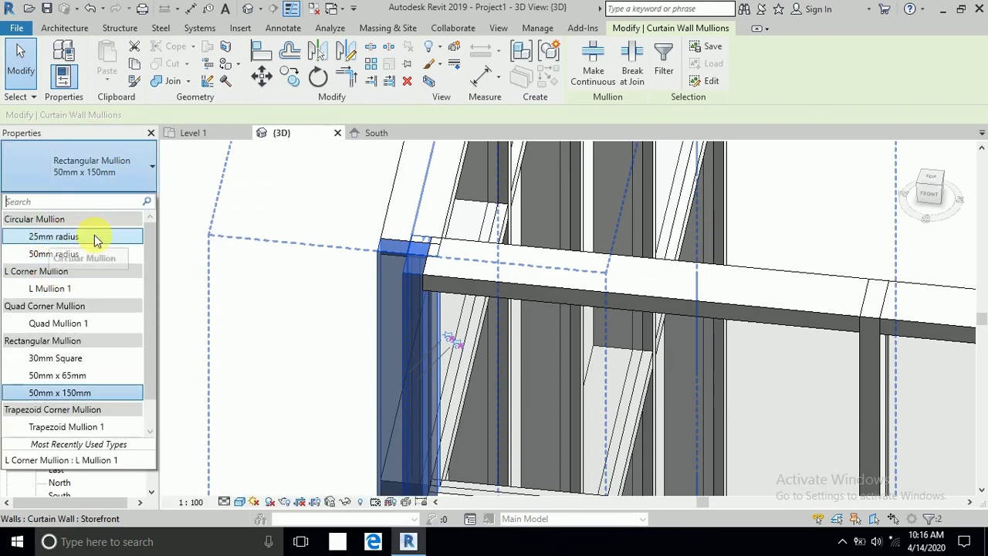
Step: Switch the corner mullions to L Mullion 1, delete the overlapping mullion, then back out
{"action": "left_click", "coordinate": [105, 292]}
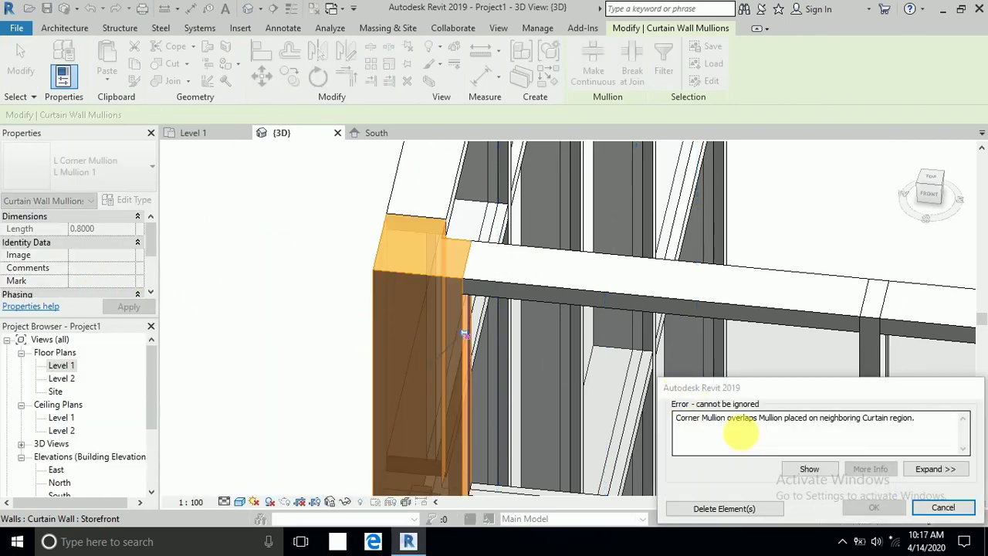
{"action": "left_click", "coordinate": [724, 509]}
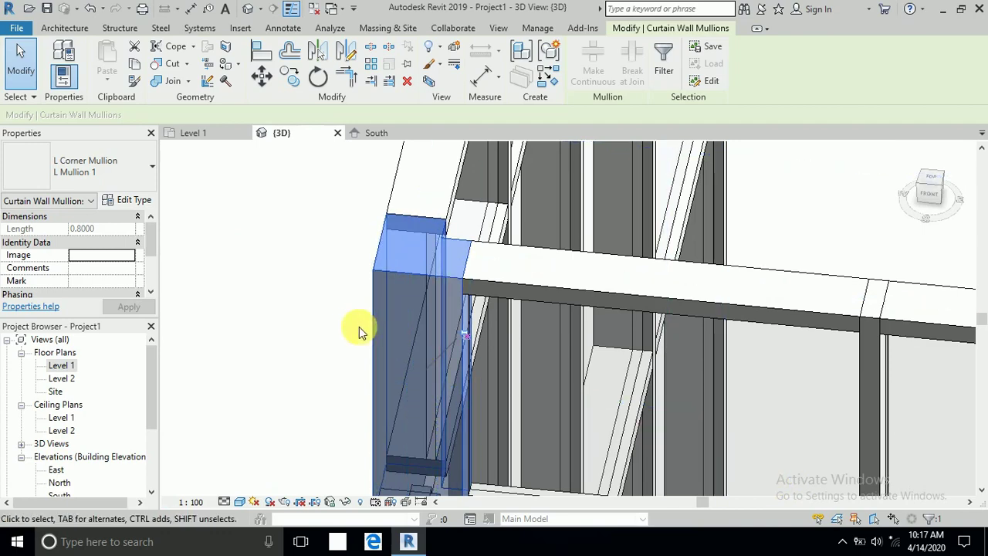
{"action": "key", "text": "Escape"}
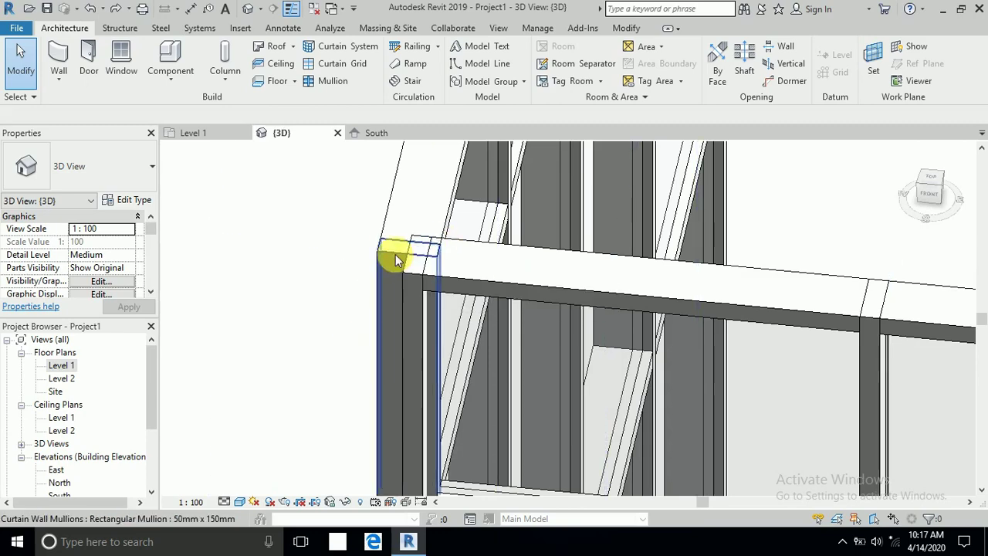
Step: Toggle the mullion join at the corner using the top horizontal mullion
{"action": "left_click", "coordinate": [407, 276]}
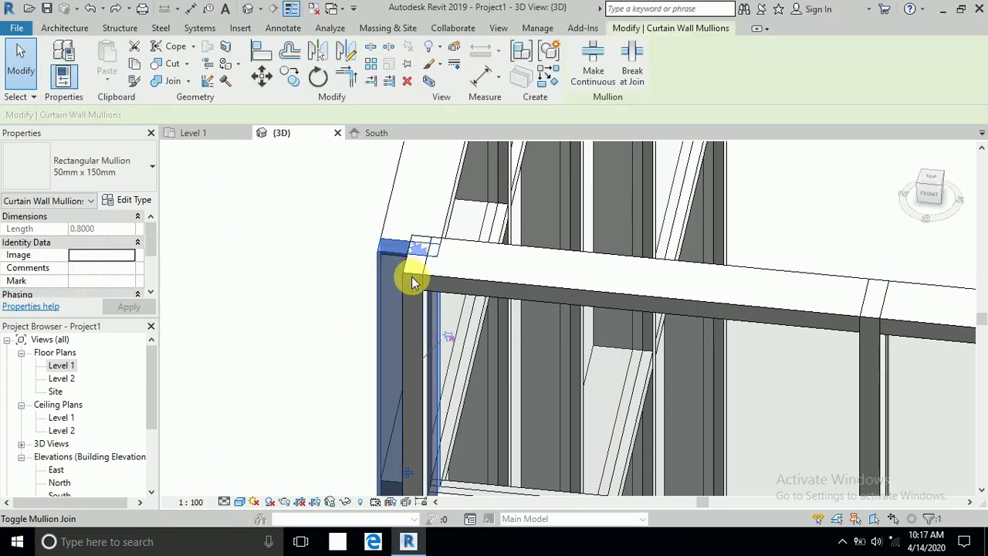
{"action": "left_click", "coordinate": [406, 253], "text": "ctrl"}
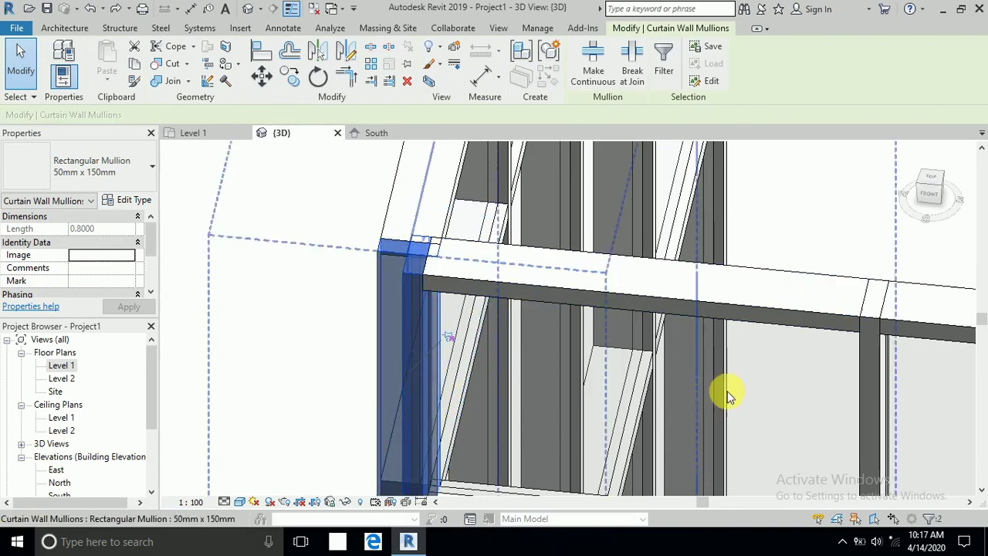
{"action": "left_click", "coordinate": [328, 286]}
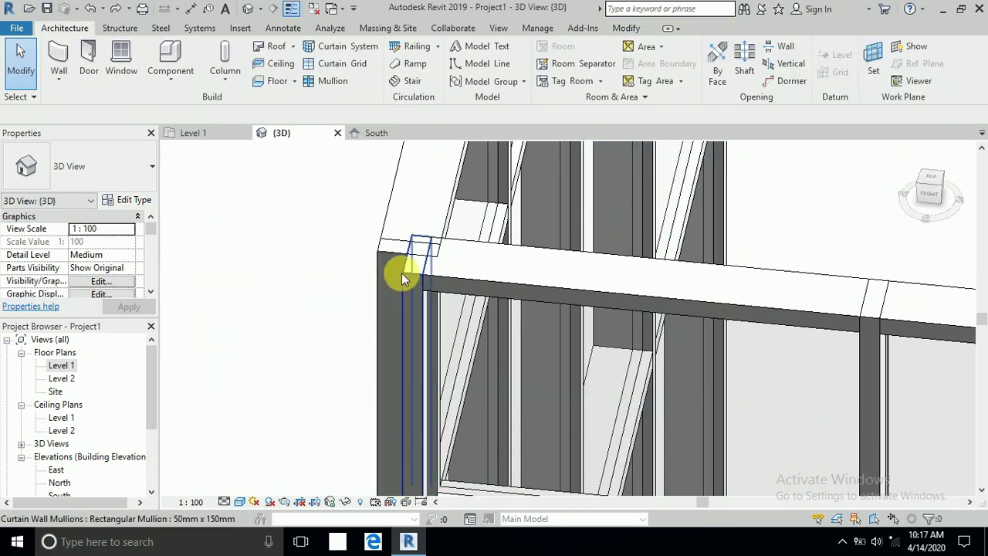
{"action": "left_click", "coordinate": [405, 272]}
{"action": "left_click", "coordinate": [398, 279]}
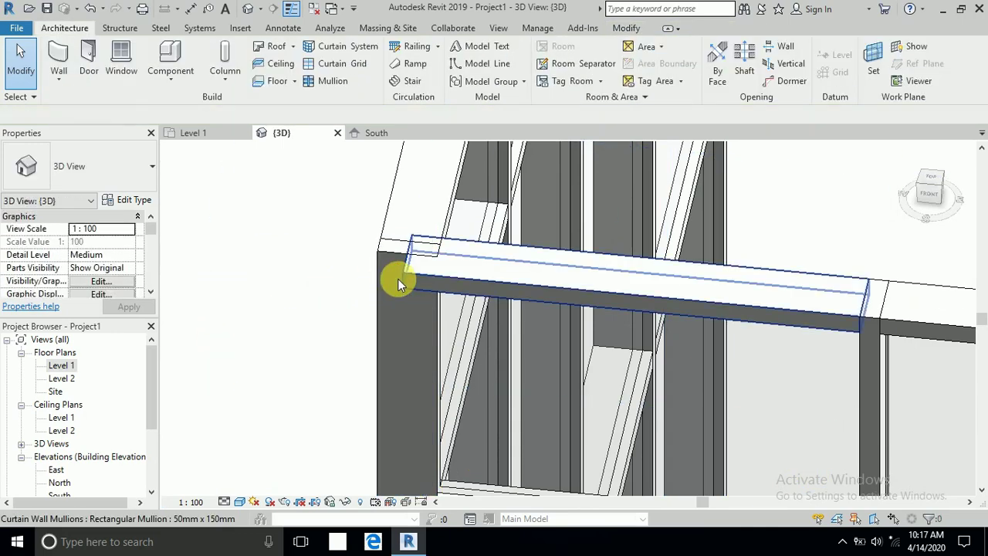
Step: Change the corner mullion to L Corner Mullion : L Mullion 1
{"action": "left_click", "coordinate": [386, 262]}
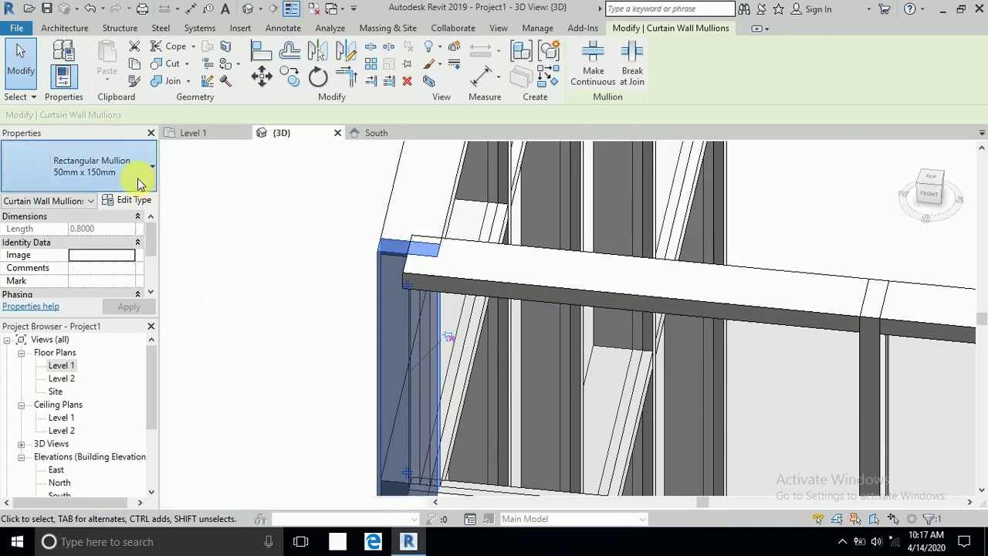
{"action": "left_click", "coordinate": [136, 179]}
{"action": "left_click", "coordinate": [108, 289]}
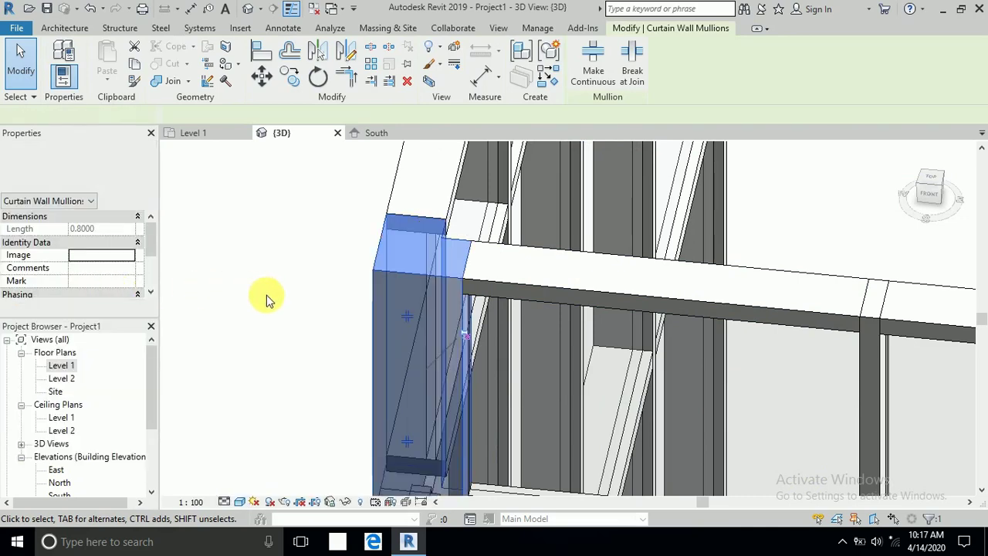
{"action": "left_click", "coordinate": [319, 291]}
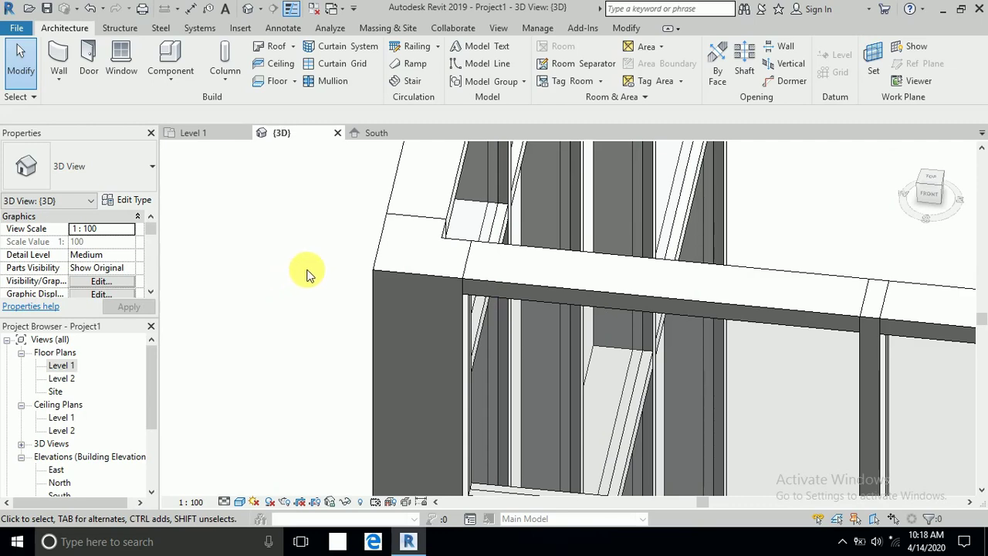
{"action": "scroll", "coordinate": [306, 274], "scroll_direction": "down", "scroll_amount": 1}
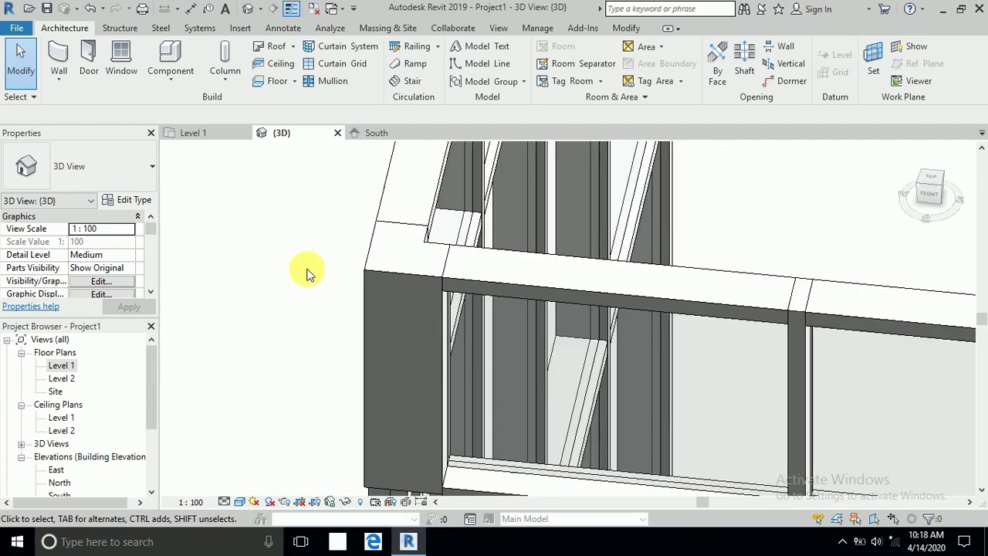